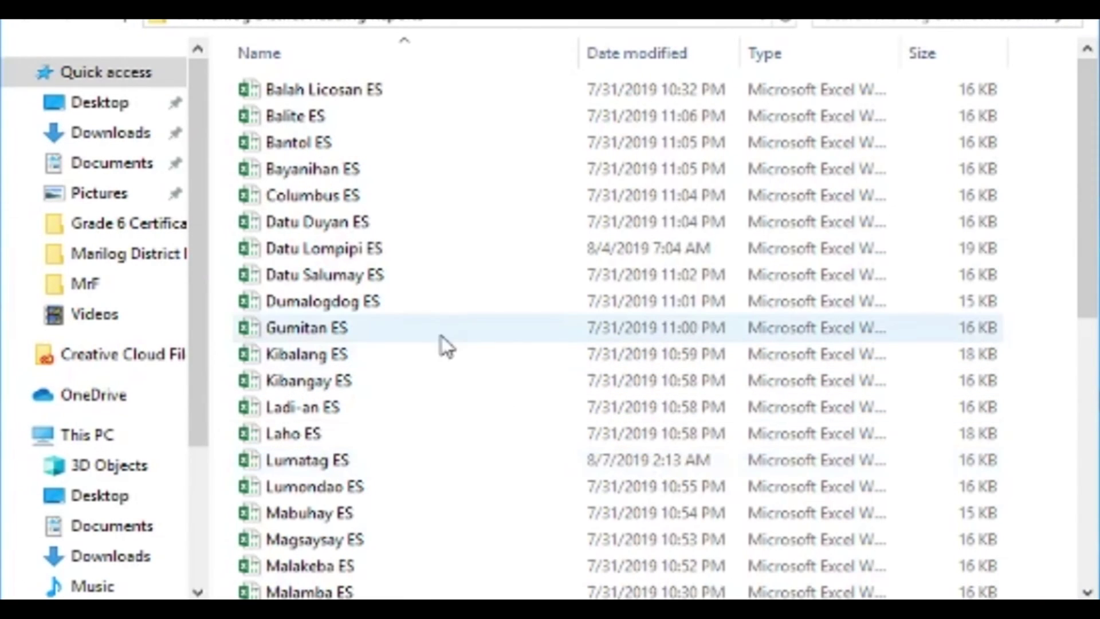
# Open the Balah Licosan ES workbook from the reports folder.
pyautogui.keyDown('shift'); pyautogui.click(421, 568); pyautogui.keyUp('shift')
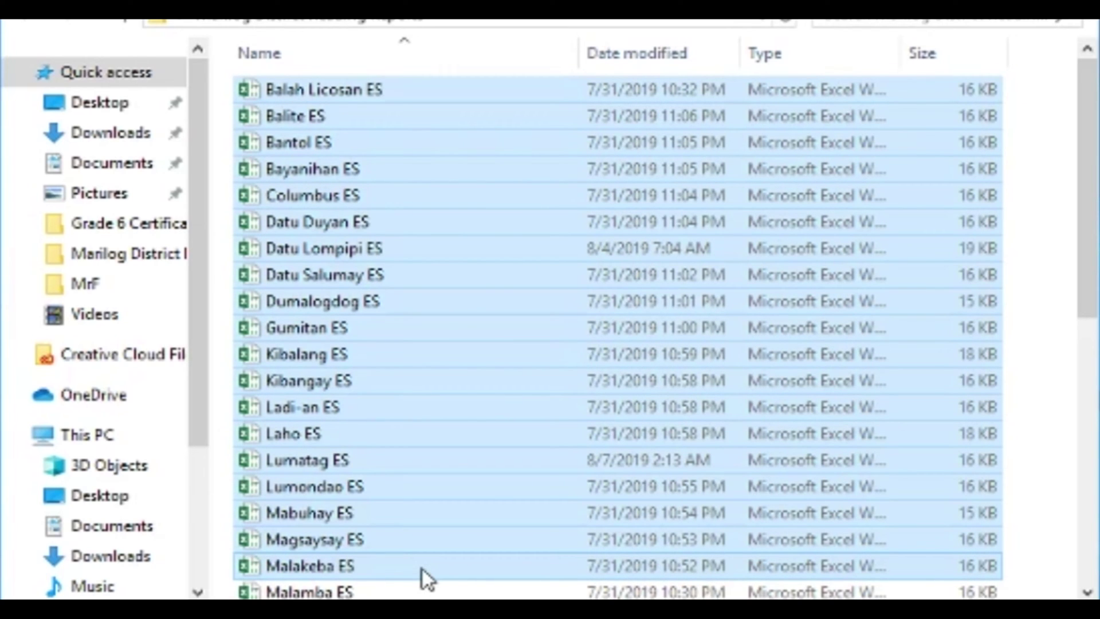
pyautogui.click(416, 539)
pyautogui.doubleClick(257, 111)
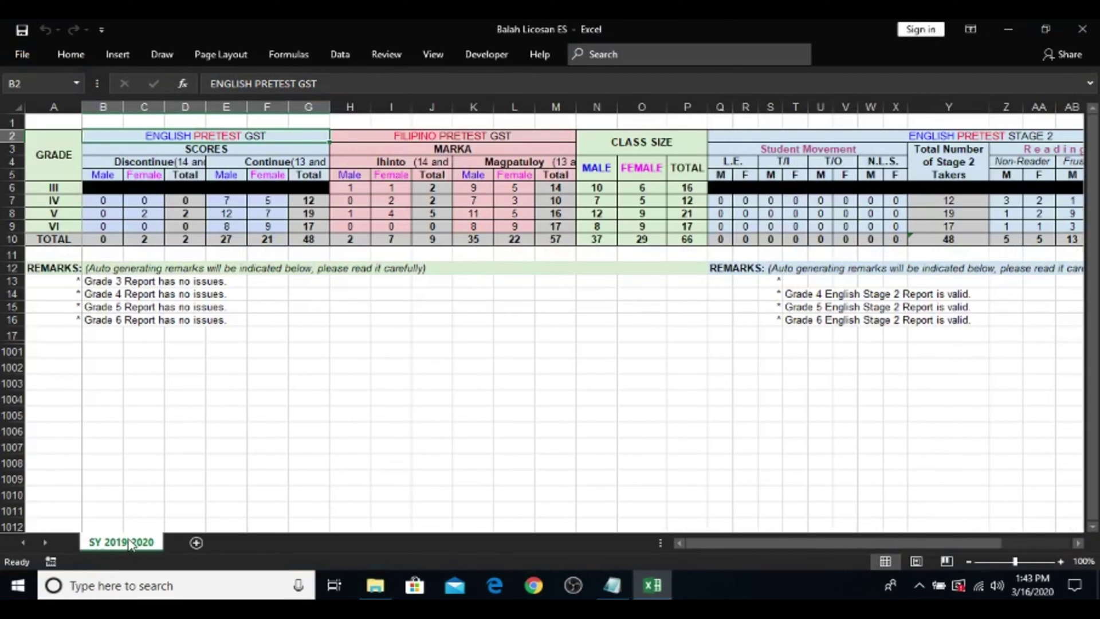
# Rename the SY 2019-2020 sheet to 'Balah Licosan ES'.
pyautogui.rightClick(130, 544)
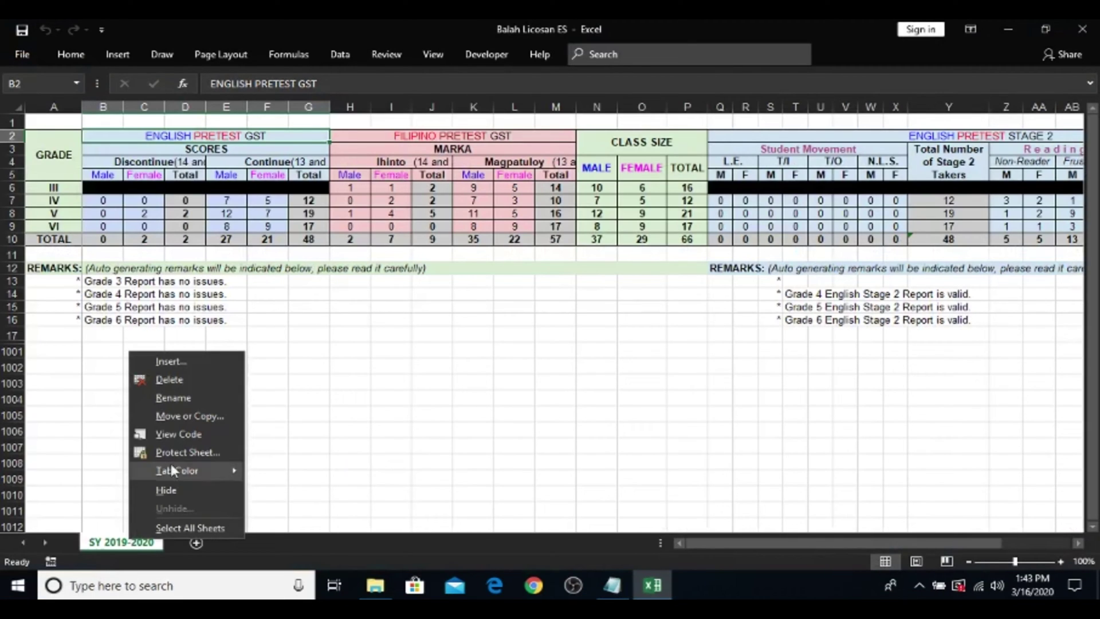
pyautogui.click(172, 397)
pyautogui.write('Balah Licos')
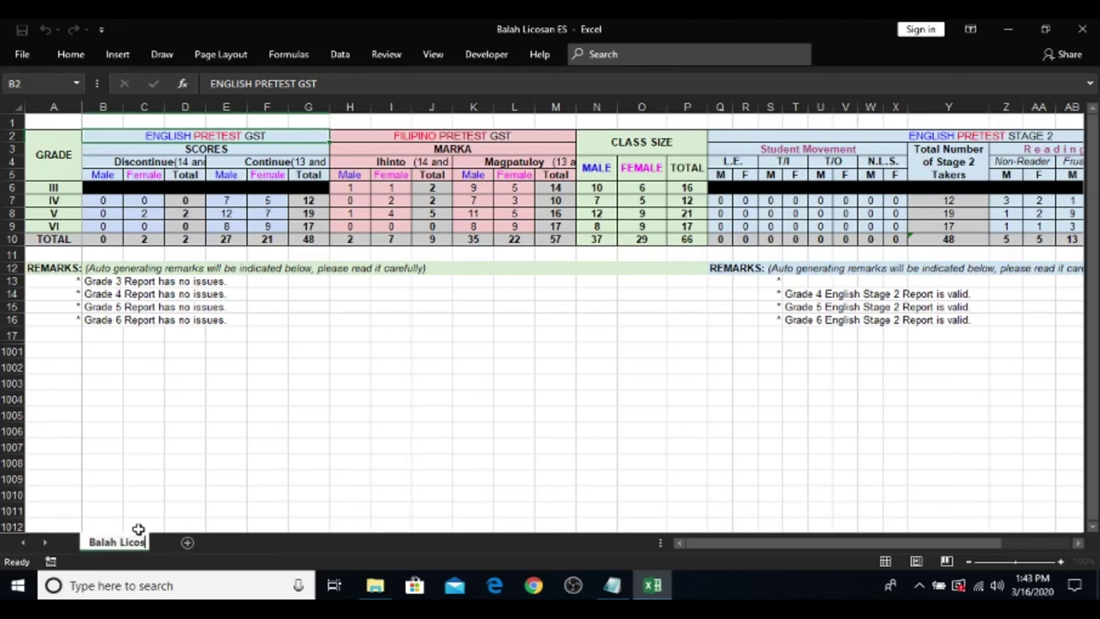
pyautogui.write('an ES')
pyautogui.press('Return')
# Save and close the workbook, then select all files in the reports folder.
pyautogui.click(18, 54)
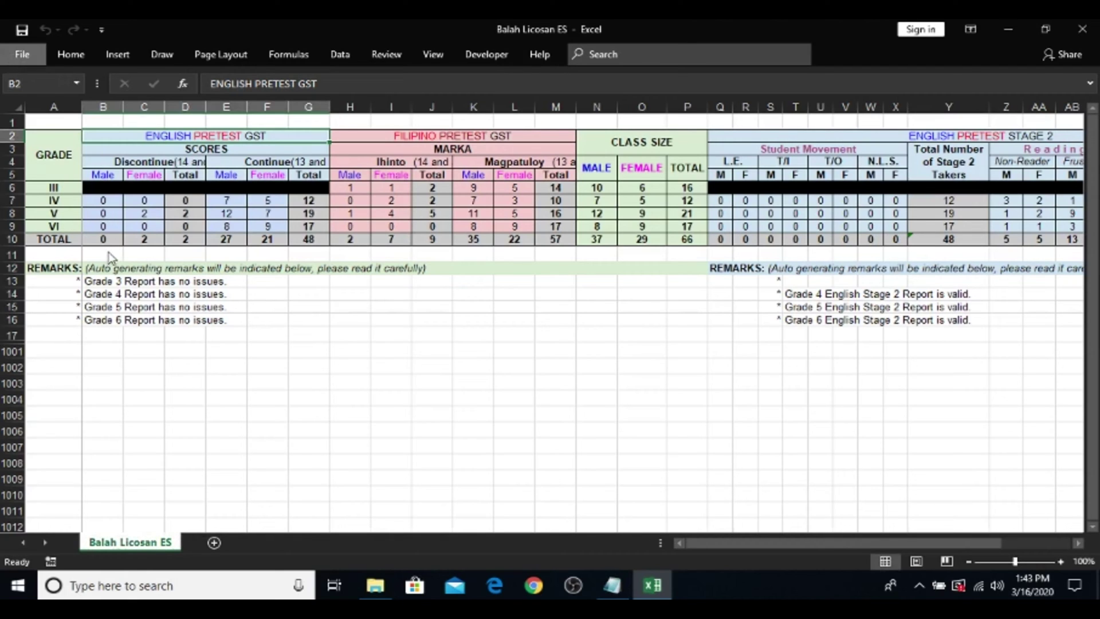
pyautogui.click(39, 183)
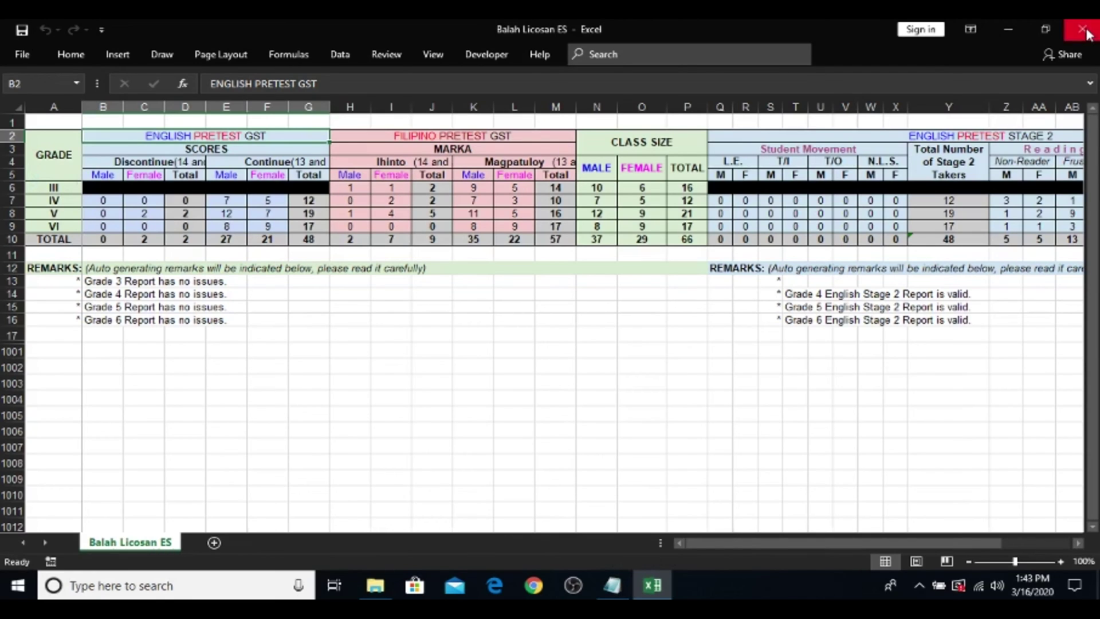
pyautogui.click(1082, 29)
pyautogui.hotkey('ctrl', 'a')
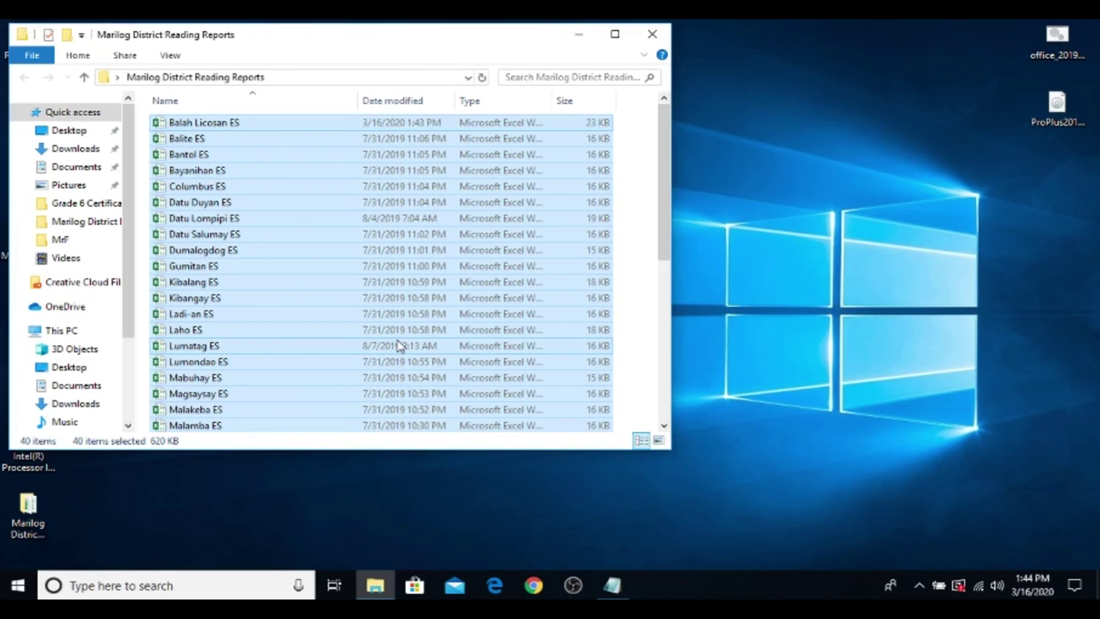
# Launch Excel and create a new blank workbook.
pyautogui.press('super')
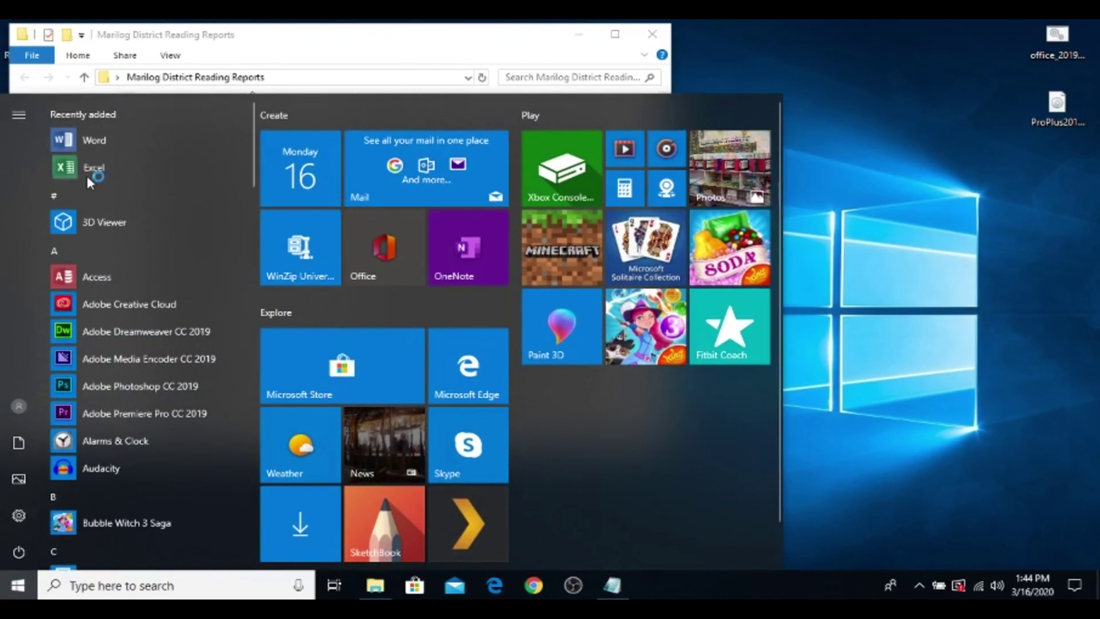
pyautogui.click(86, 169)
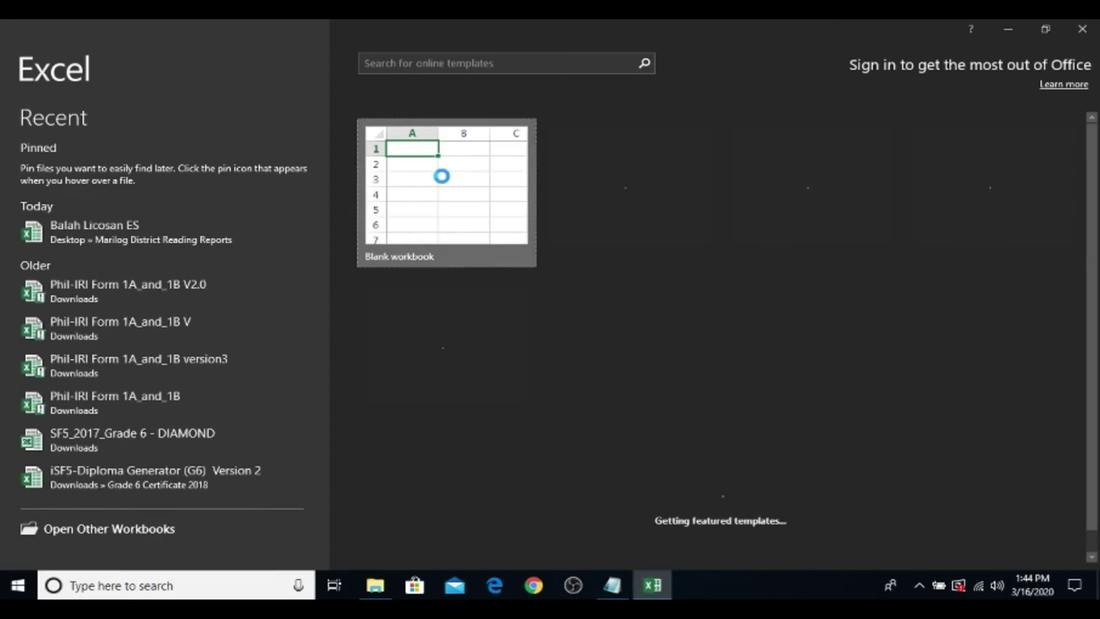
pyautogui.click(441, 175)
# Open the Visual Basic code window for Sheet1 from the Developer tab.
pyautogui.click(488, 53)
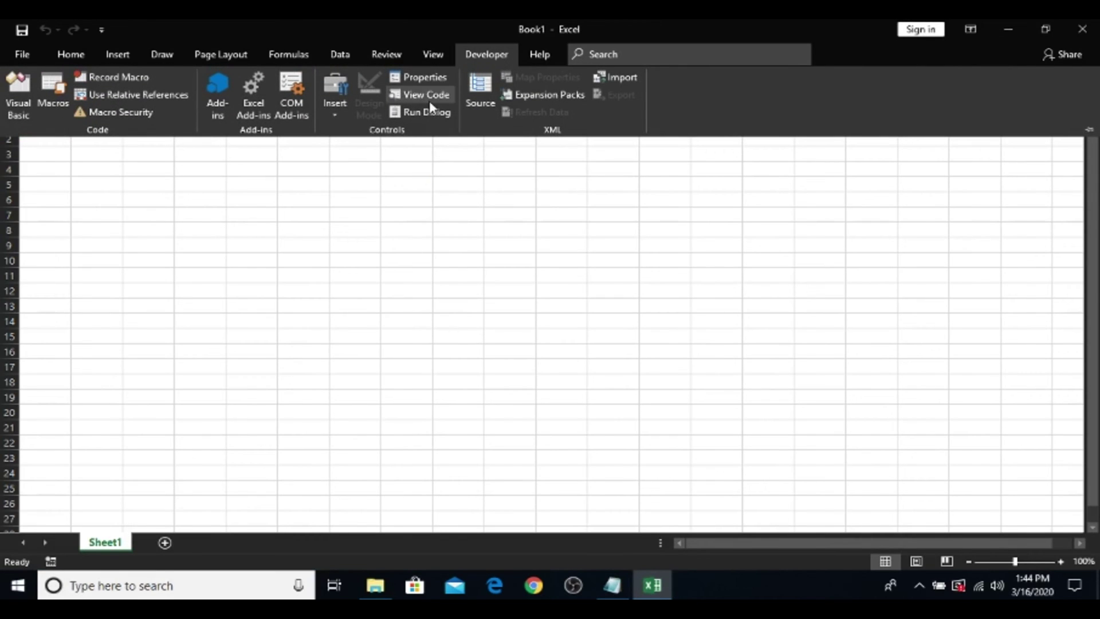
pyautogui.rightClick(109, 542)
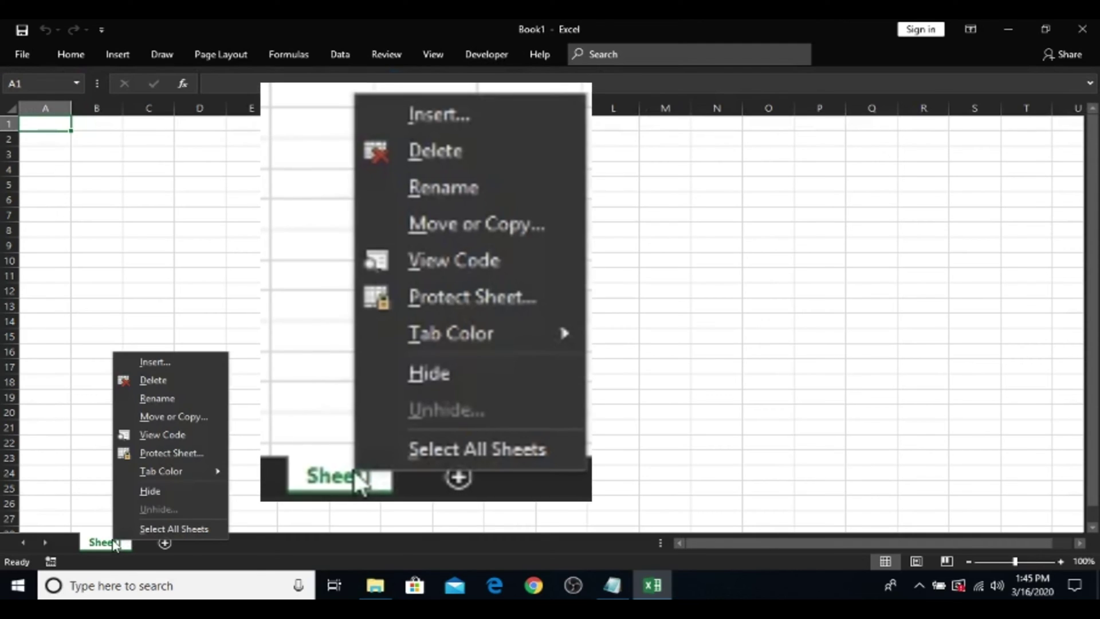
pyautogui.click(164, 435)
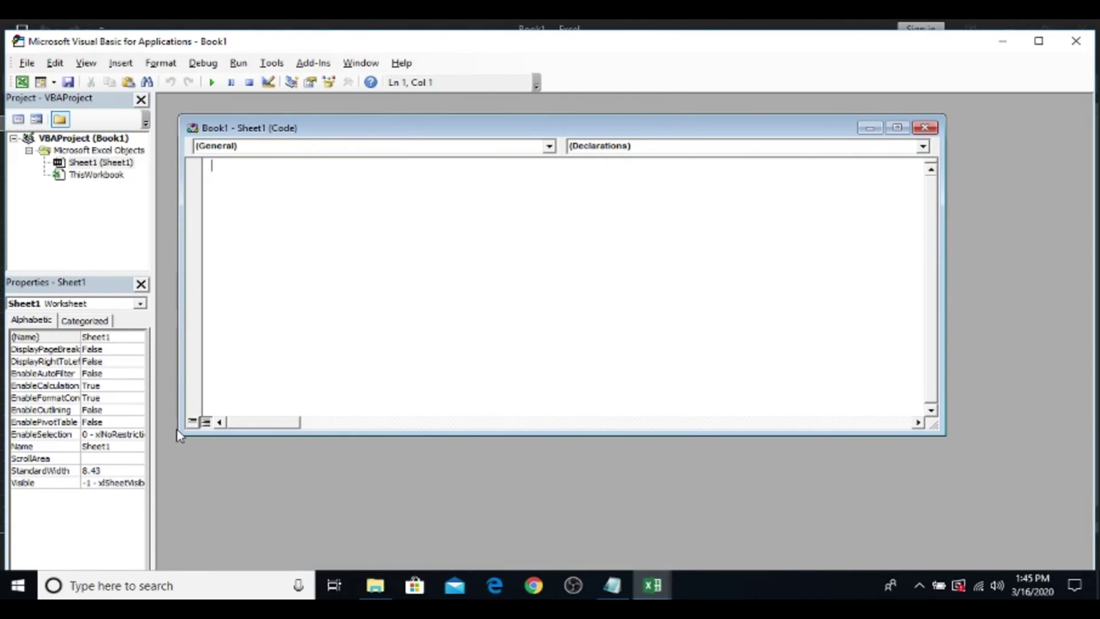
# Insert a new module, paste the sheet-renaming macro, and return to the reports folder.
pyautogui.click(121, 63)
pyautogui.click(145, 112)
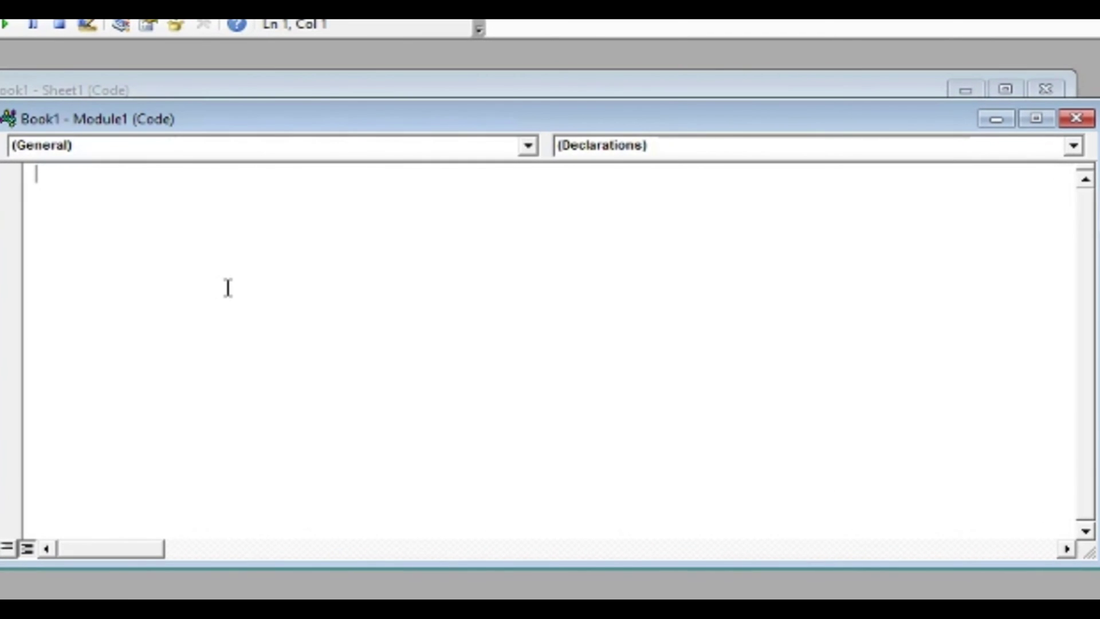
pyautogui.hotkey('ctrl', 'v')
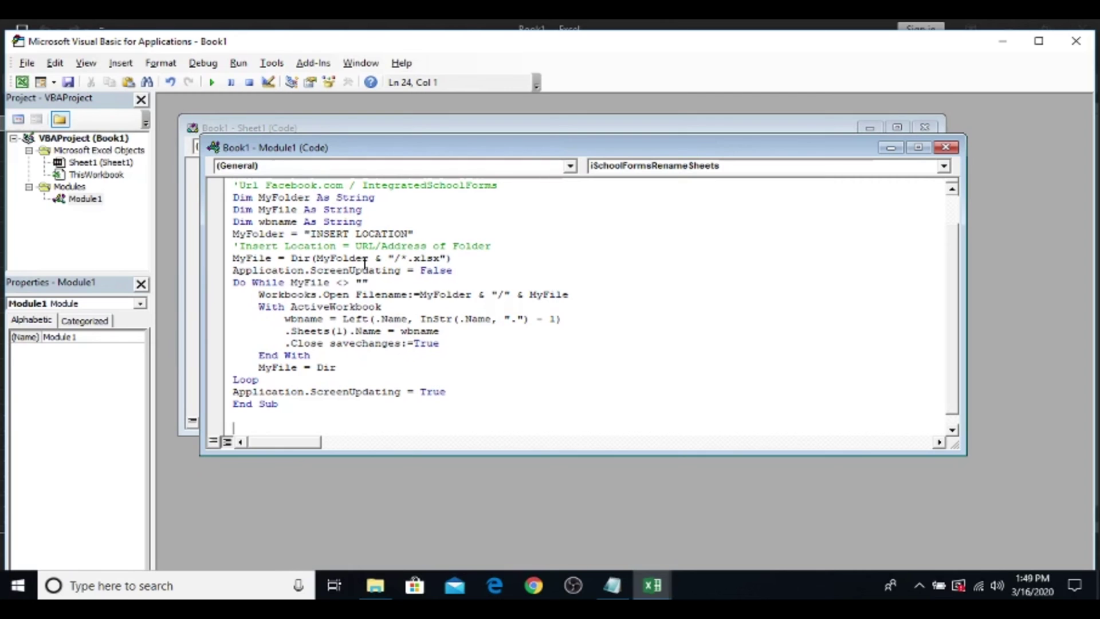
pyautogui.hotkey('alt', 'Tab')
pyautogui.hotkey('alt', 'Tab')
pyautogui.hotkey('alt', 'Tab')
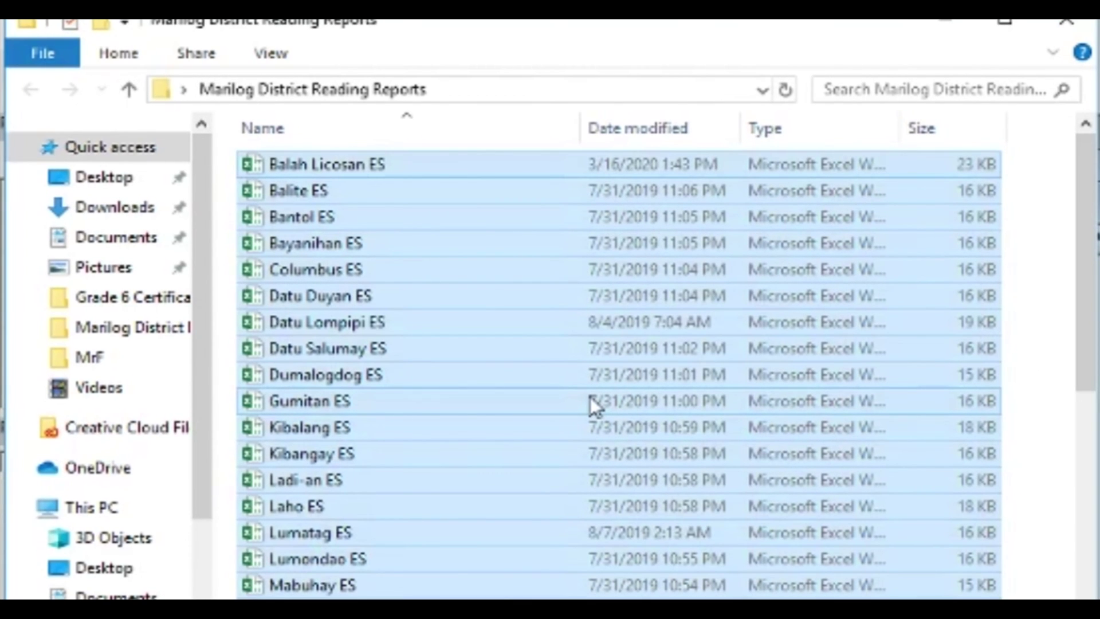
# Replace INSERT LOCATION with the Marilog District Reading Reports folder path and run the macro.
pyautogui.click(492, 88)
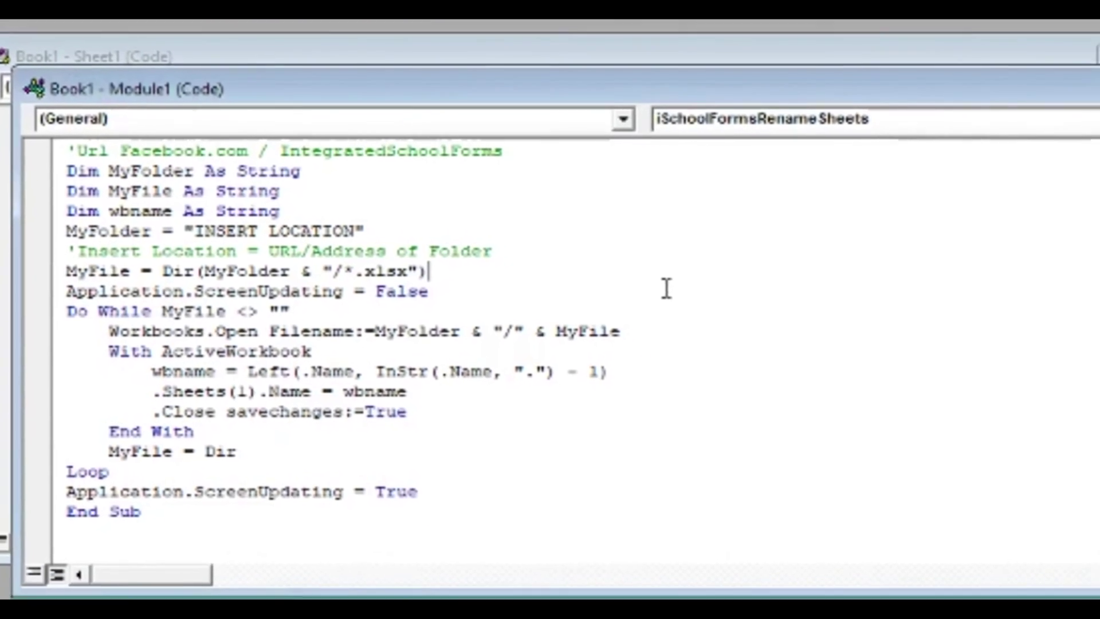
pyautogui.moveTo(174, 223); pyautogui.dragTo(339, 222)
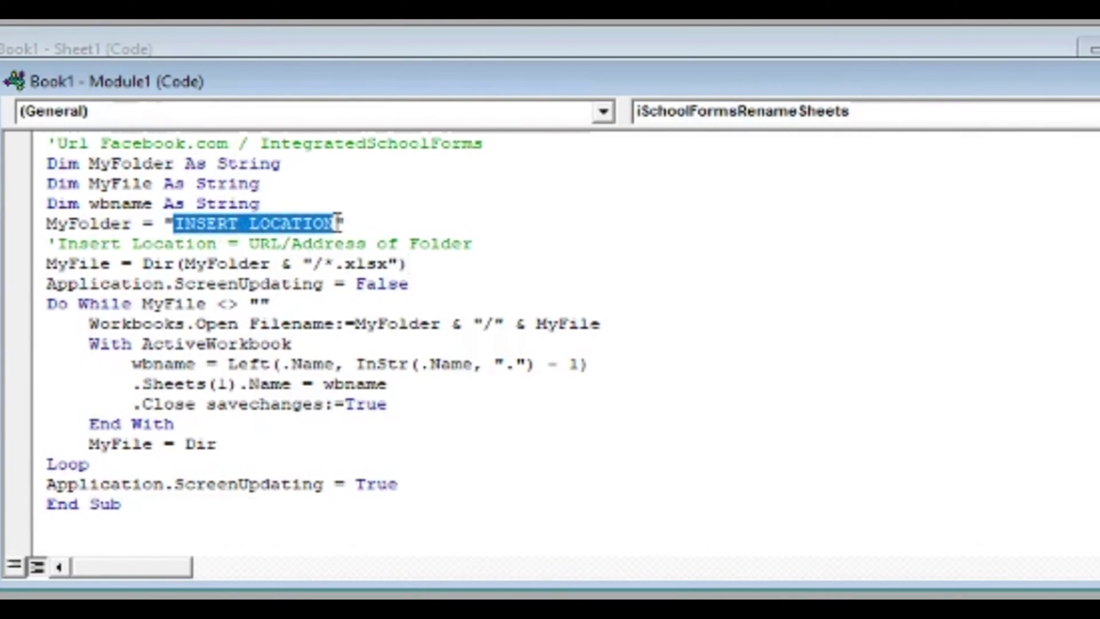
pyautogui.write('C:\\Users\\PC\\Desktop\\Marilog District Reading Reports')
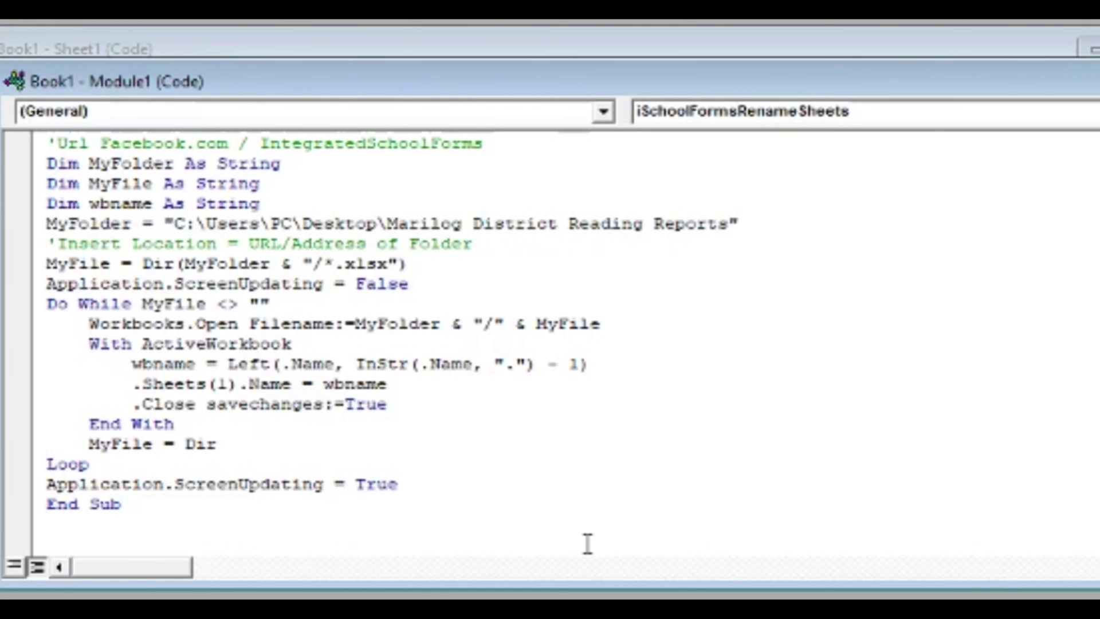
pyautogui.write('\\')
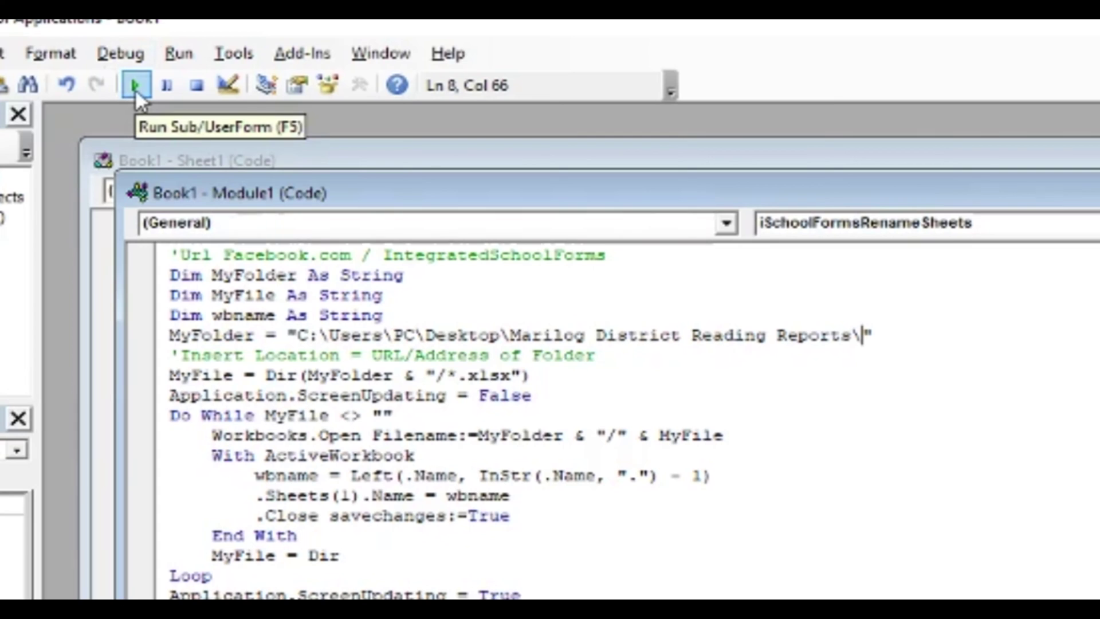
pyautogui.click(134, 89)
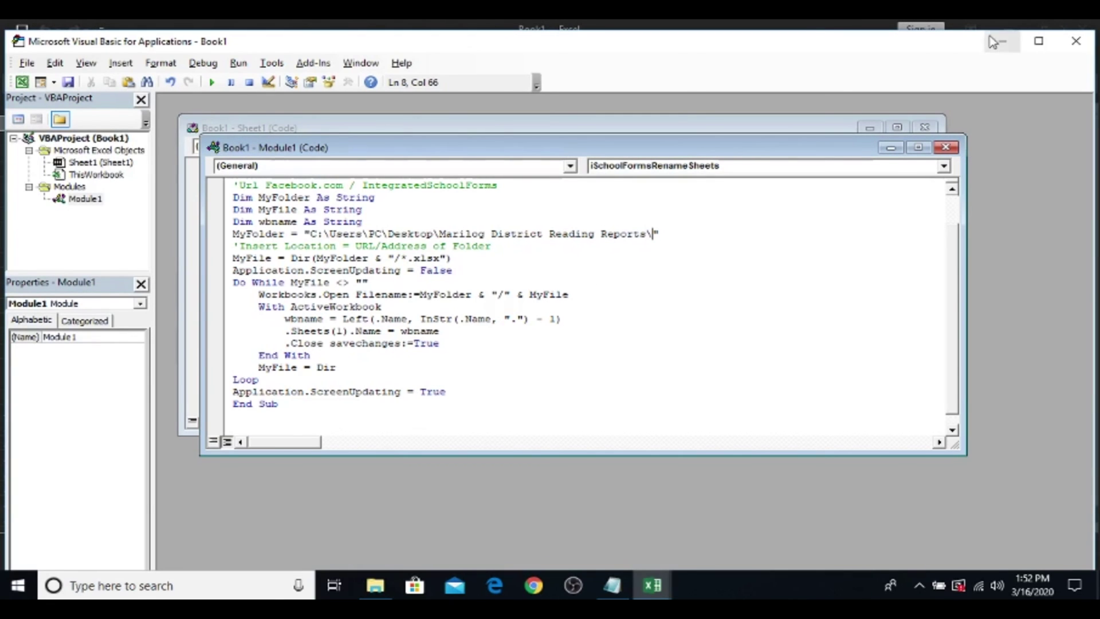
# Close the VBA editor and blank workbook without saving, then open Kibangay ES.
pyautogui.click(1074, 44)
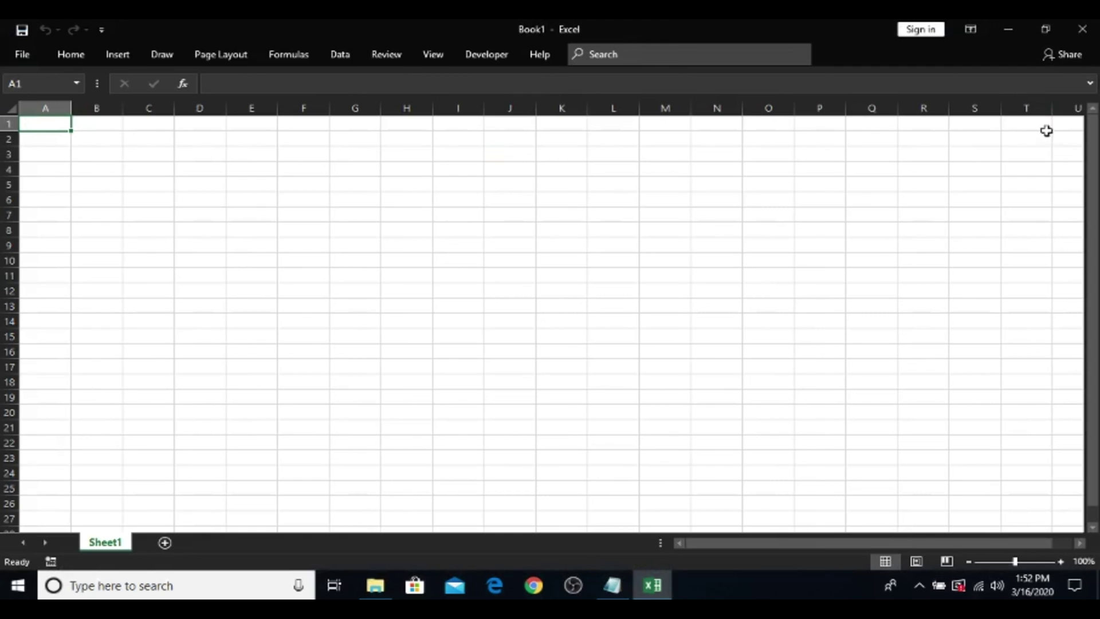
pyautogui.hotkey('alt', 'F4')
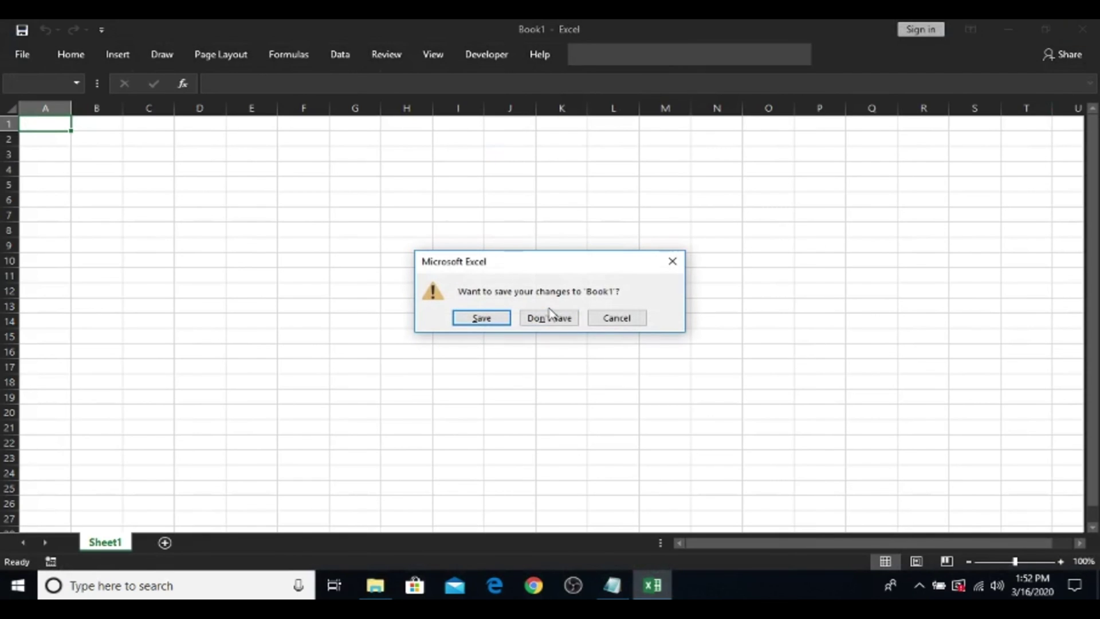
pyautogui.click(551, 318)
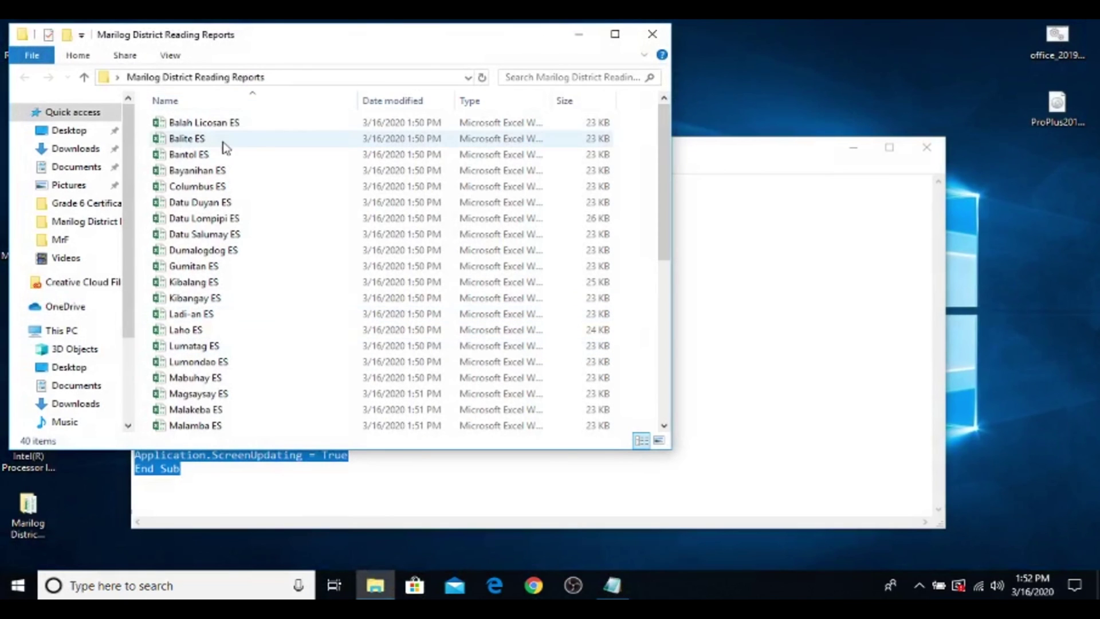
pyautogui.click(197, 298)
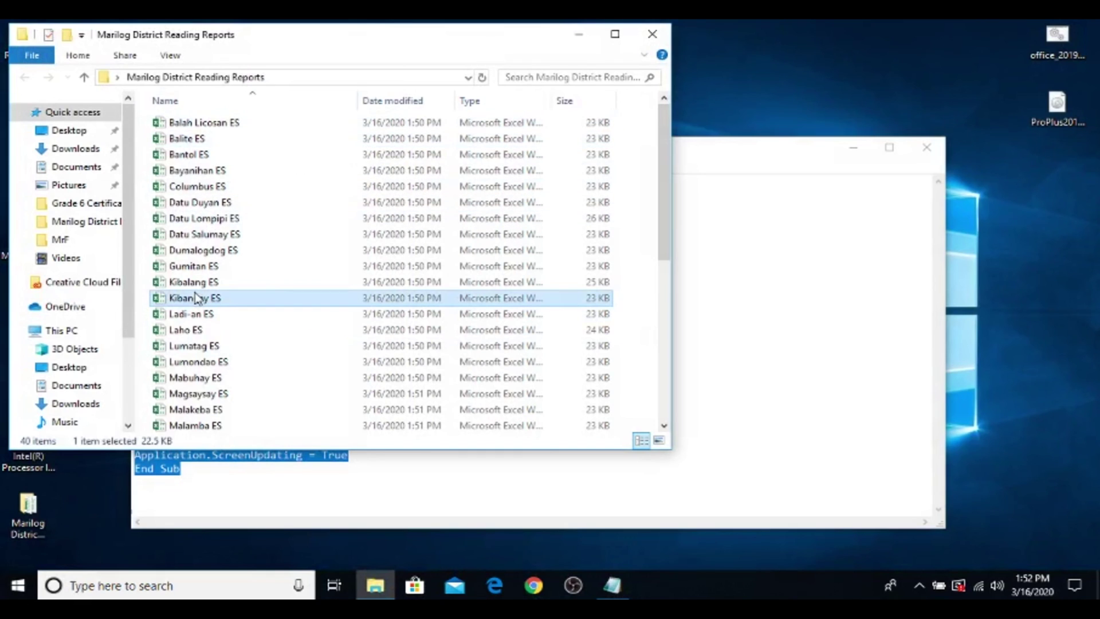
pyautogui.doubleClick(197, 298)
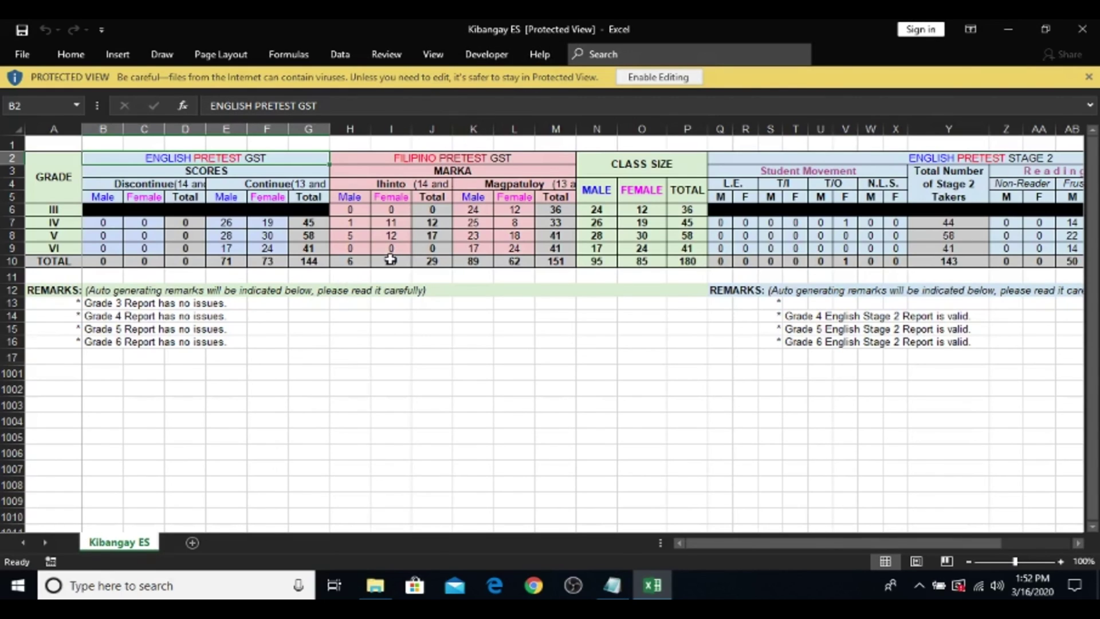
# Close Kibangay ES and open the Mabuhay ES workbook to check its renamed sheet.
pyautogui.click(1082, 28)
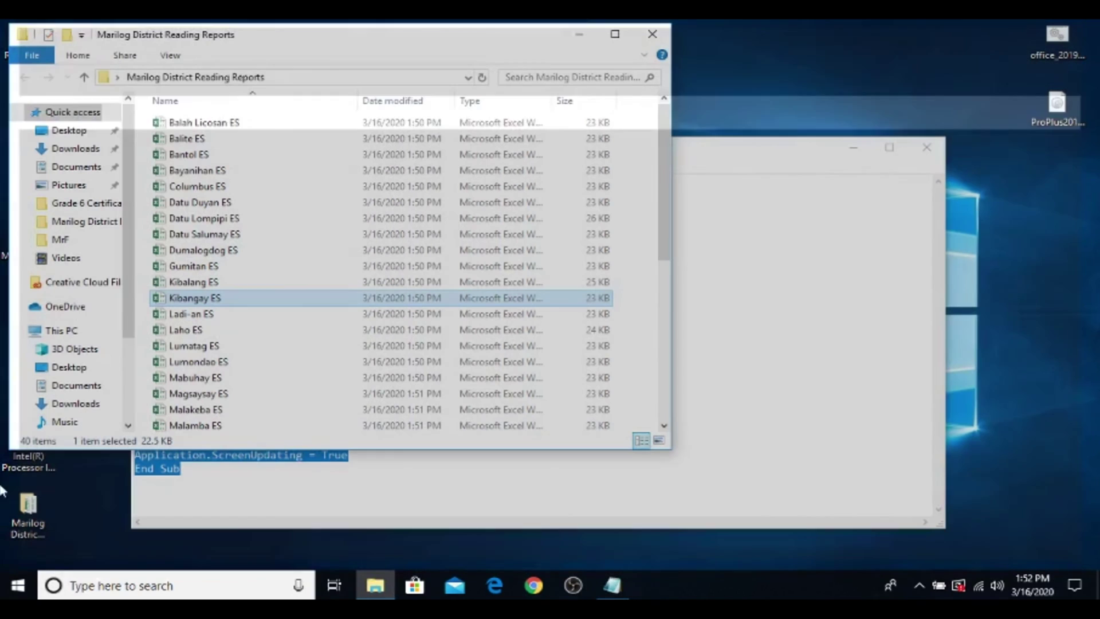
pyautogui.doubleClick(248, 383)
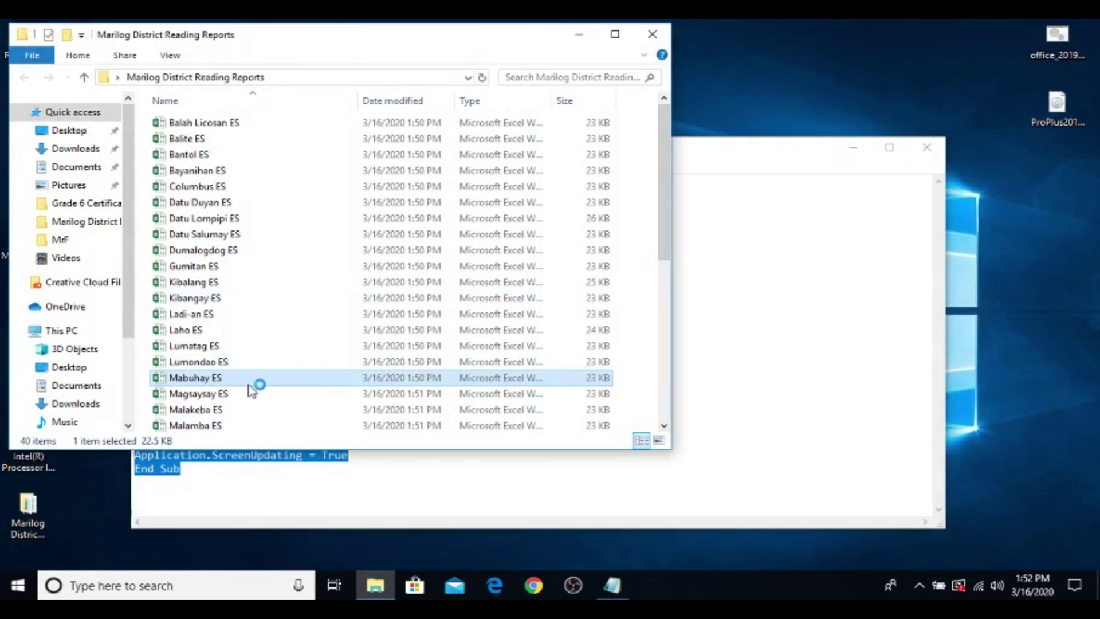